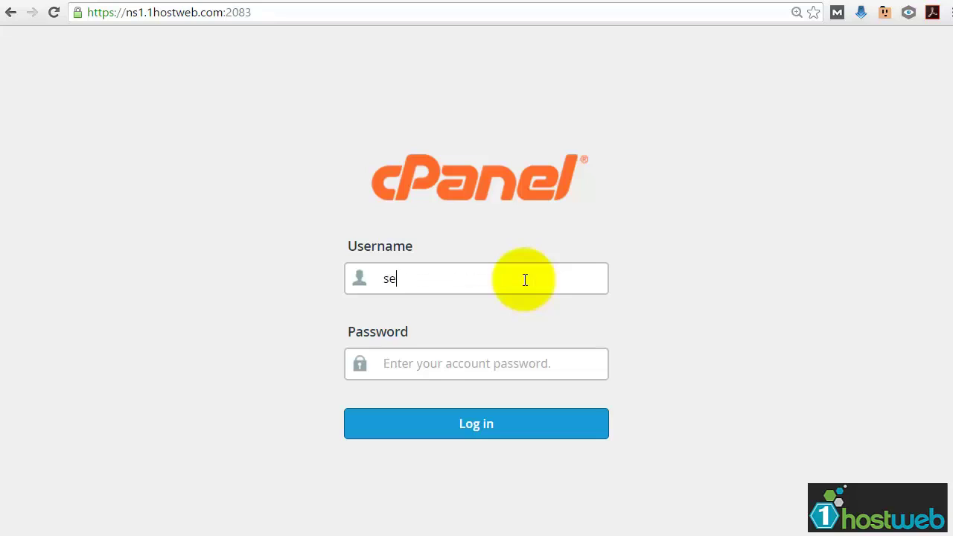
- Enter the account username and password on the login page and log in to cPanel
type("rchinfo")
key("Tab")
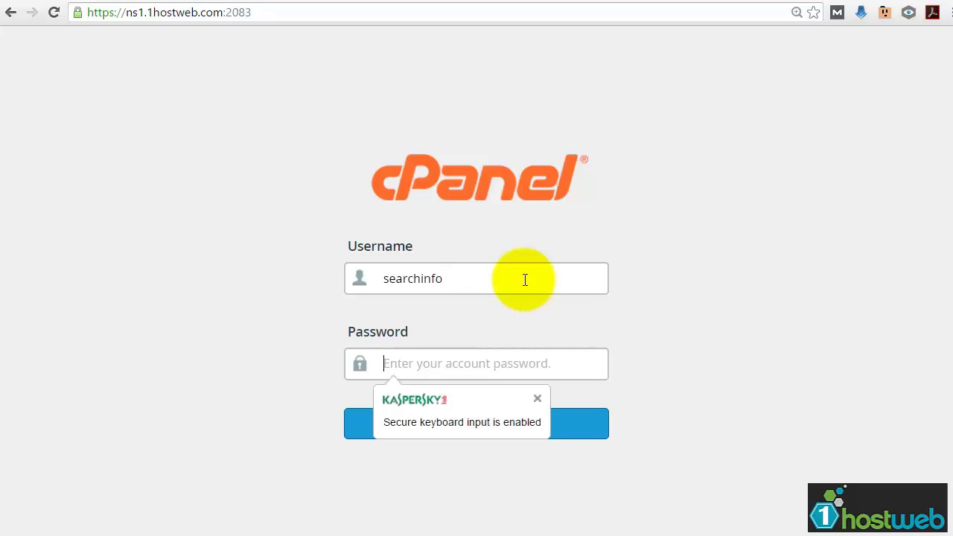
type("••••••")
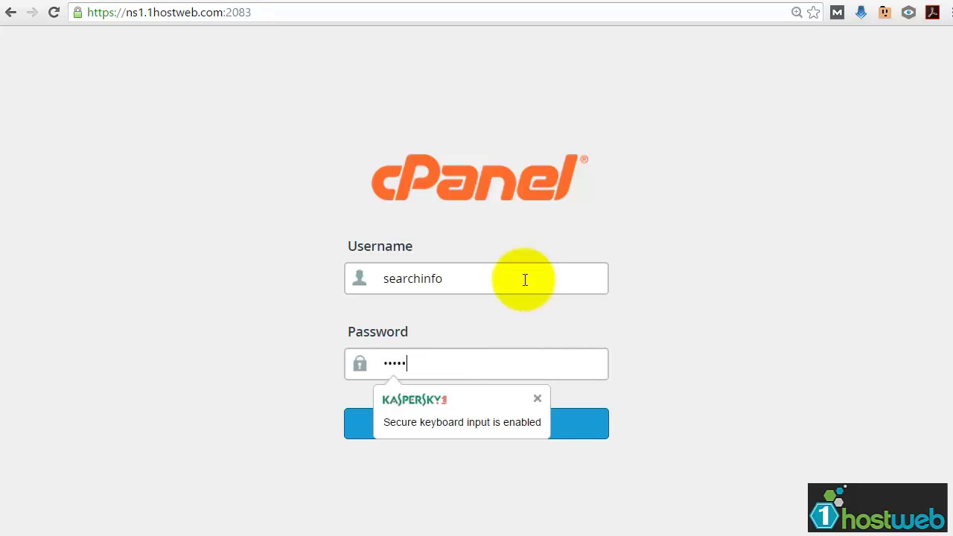
type("••••")
key("Return")
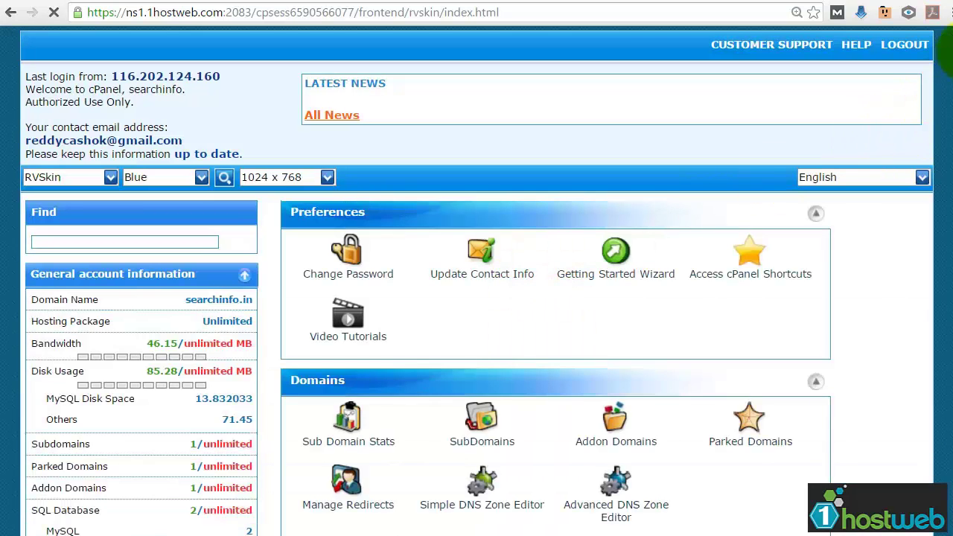
- Open the FTP Accounts page in the Files section and enter testftp as the new account's login
scroll(945, 119, "down", 6)
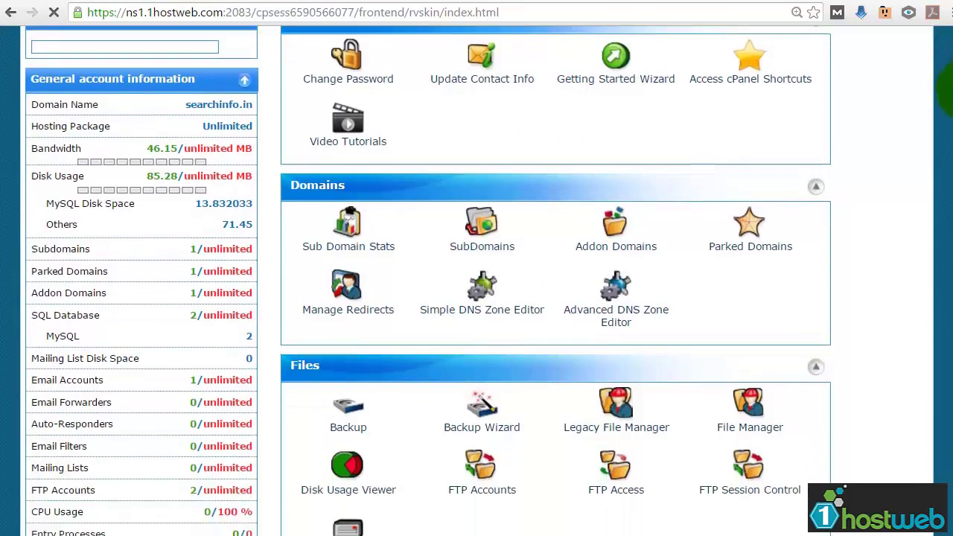
scroll(945, 119, "down", 1)
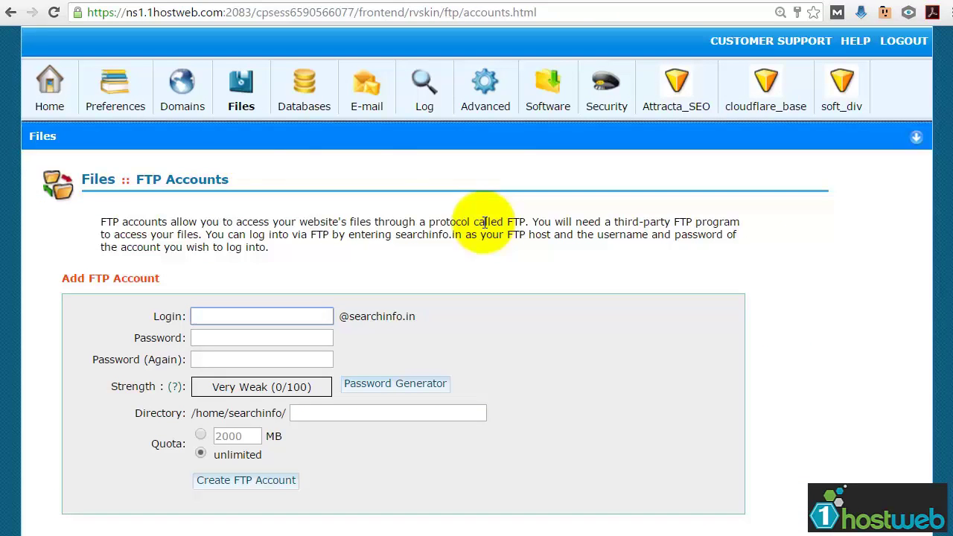
left_click(311, 316)
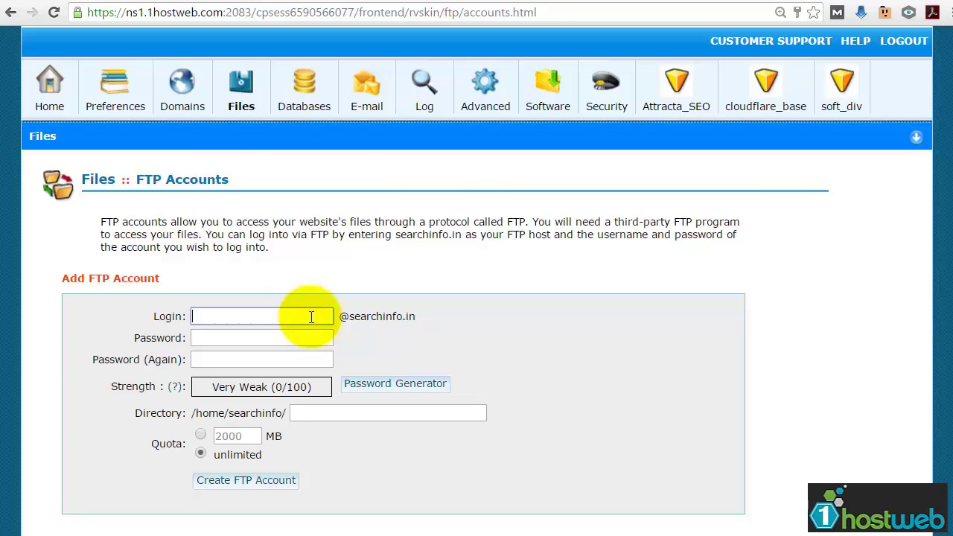
type("tes")
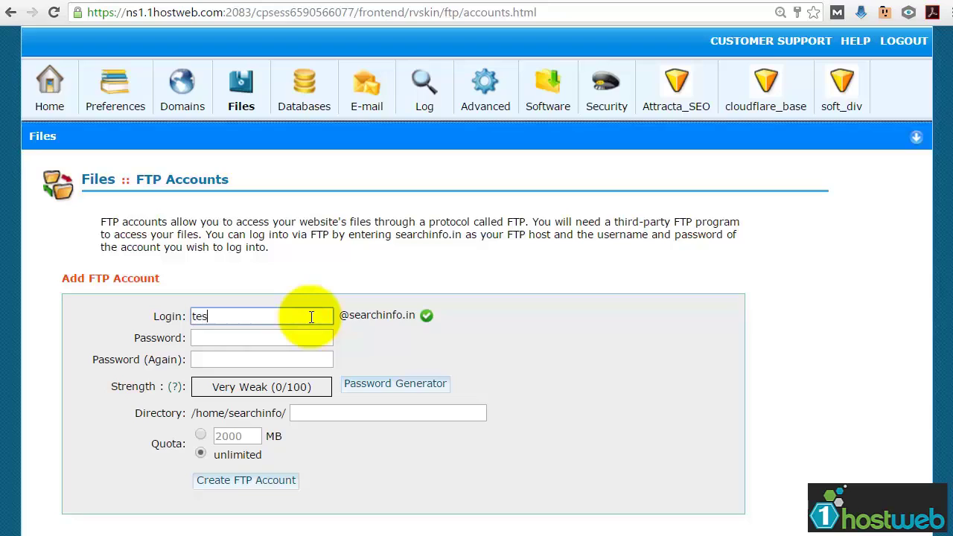
type("tftp")
key("Tab")
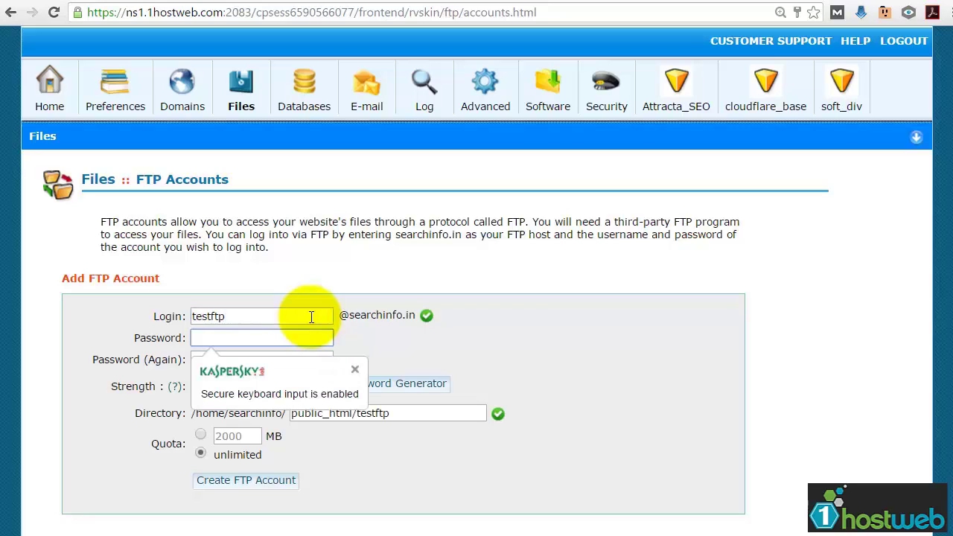
- Enter the new FTP account's password and repeat it in the confirmation field
type("••••••••")
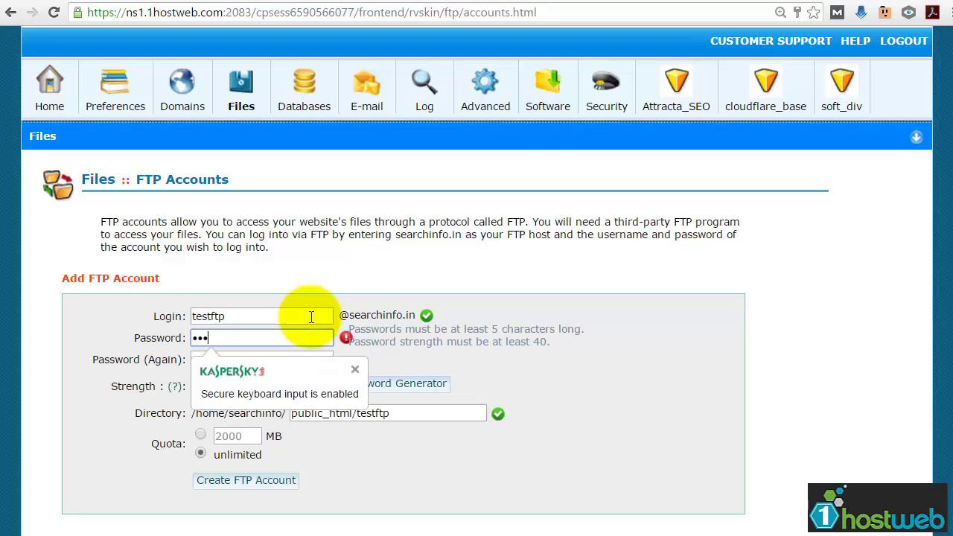
type("••••")
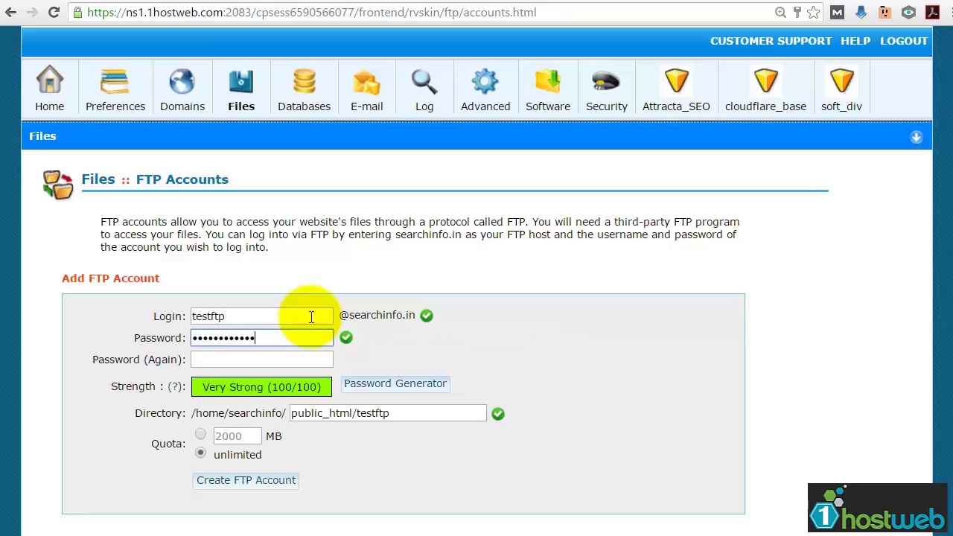
key("Tab")
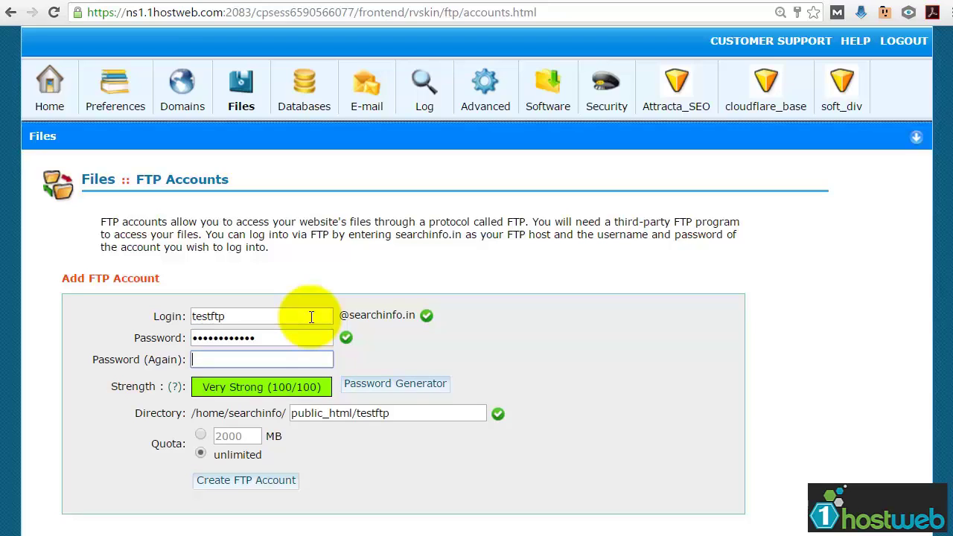
type("••••••••")
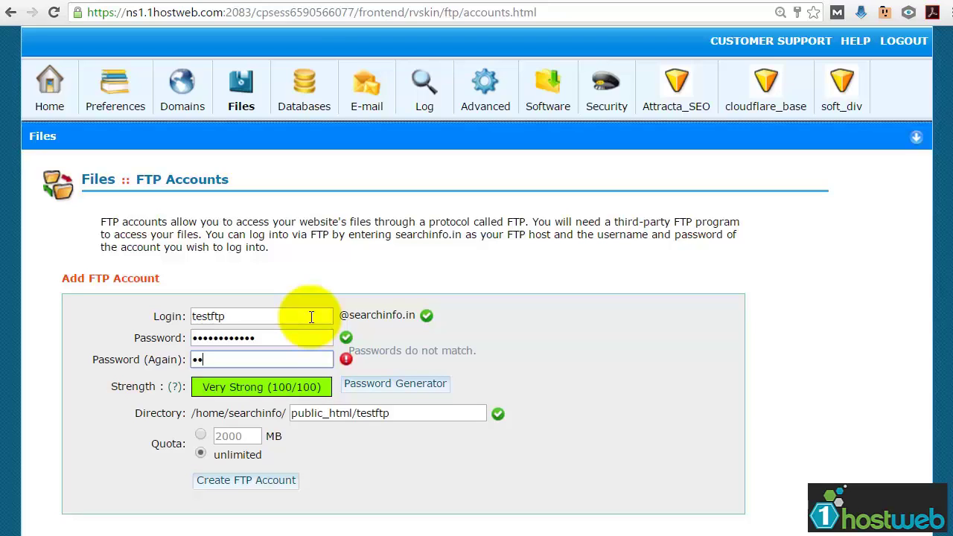
type("••••")
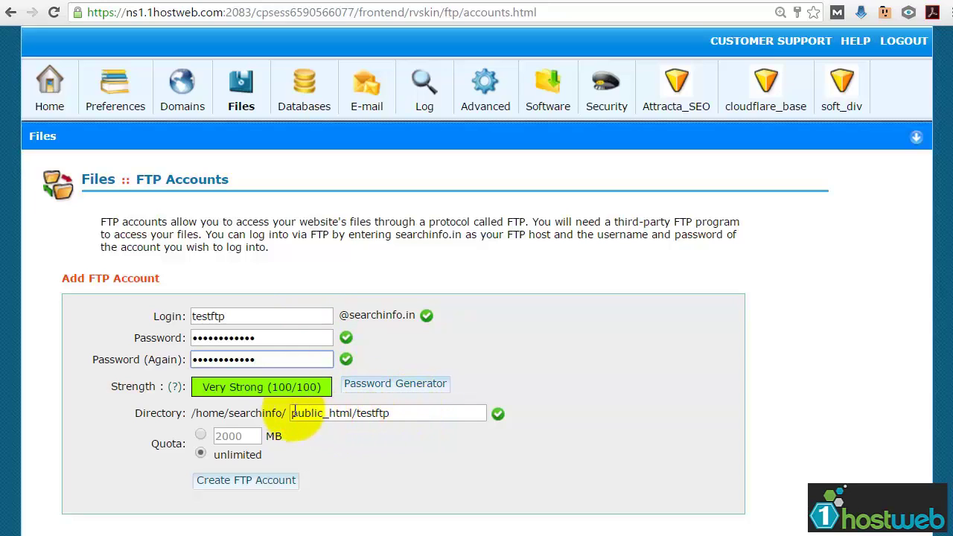
- Create the FTP account with the directory public_html/testftp and unlimited quota, and highlight its entry in the FTP accounts list
left_click(456, 412)
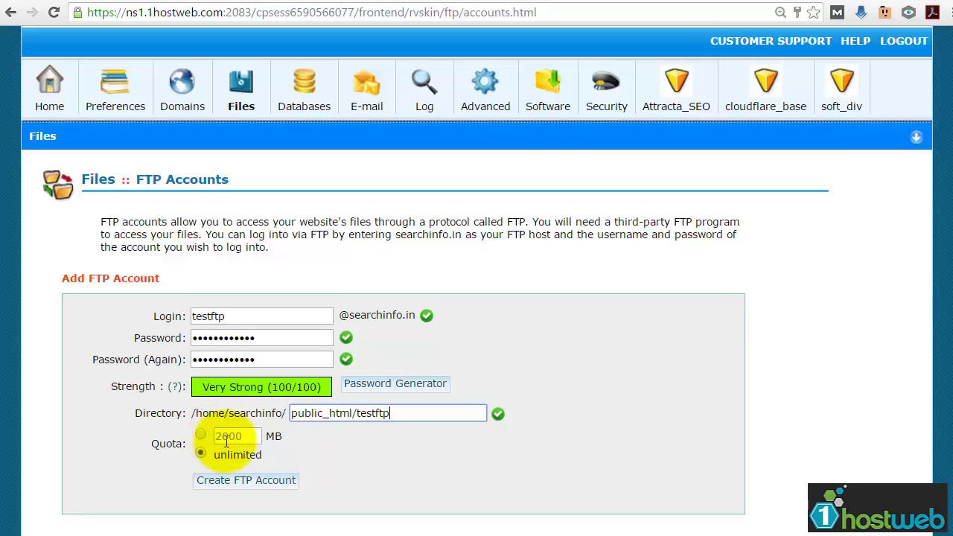
left_click(238, 478)
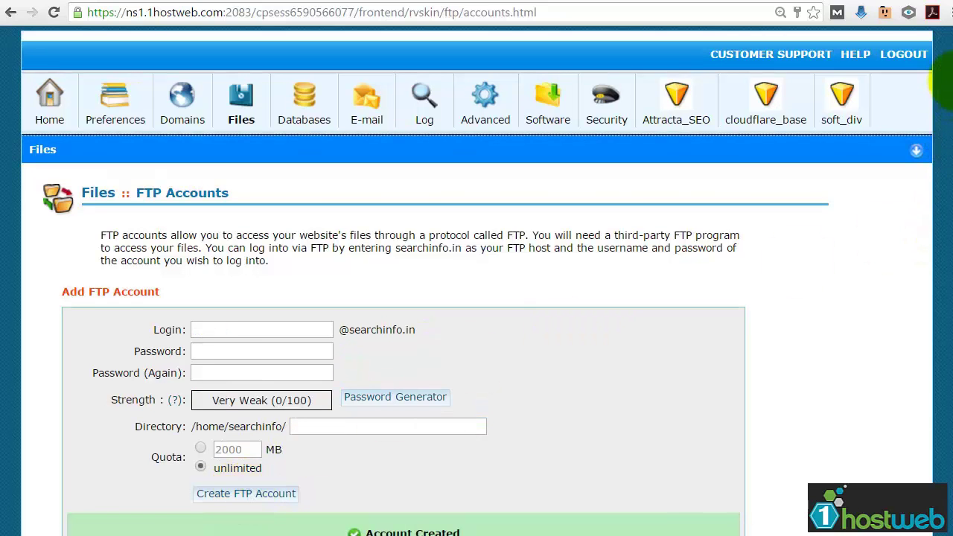
scroll(942, 85, "down", 3)
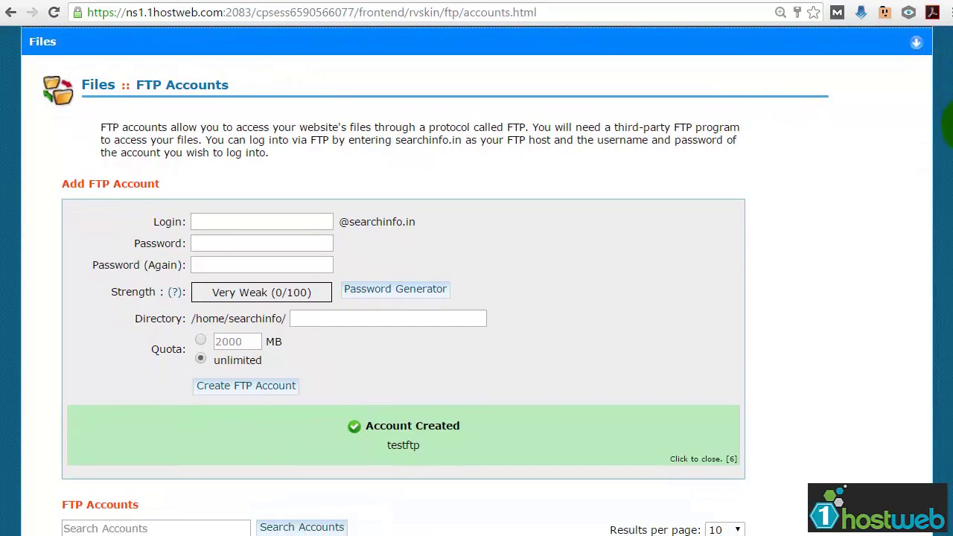
scroll(947, 125, "down", 2)
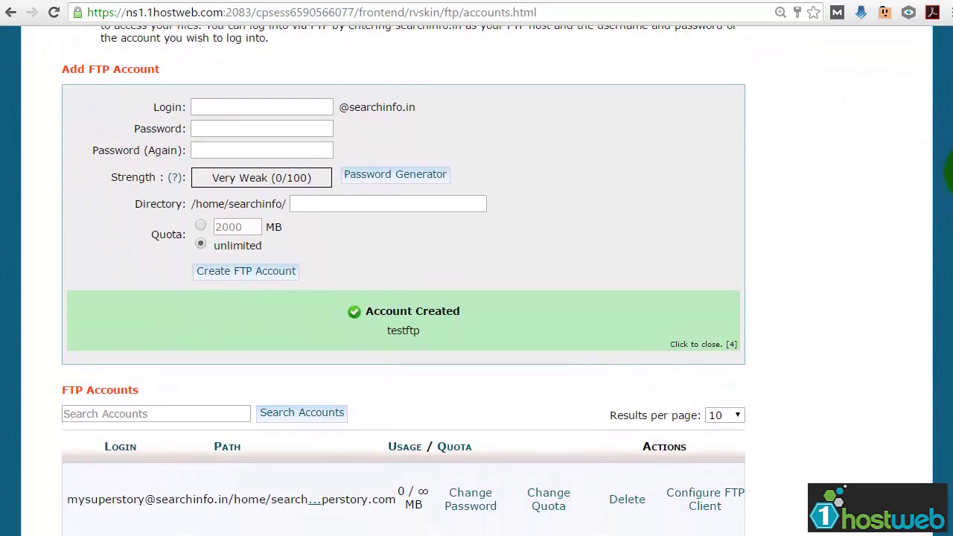
scroll(950, 178, "down", 2)
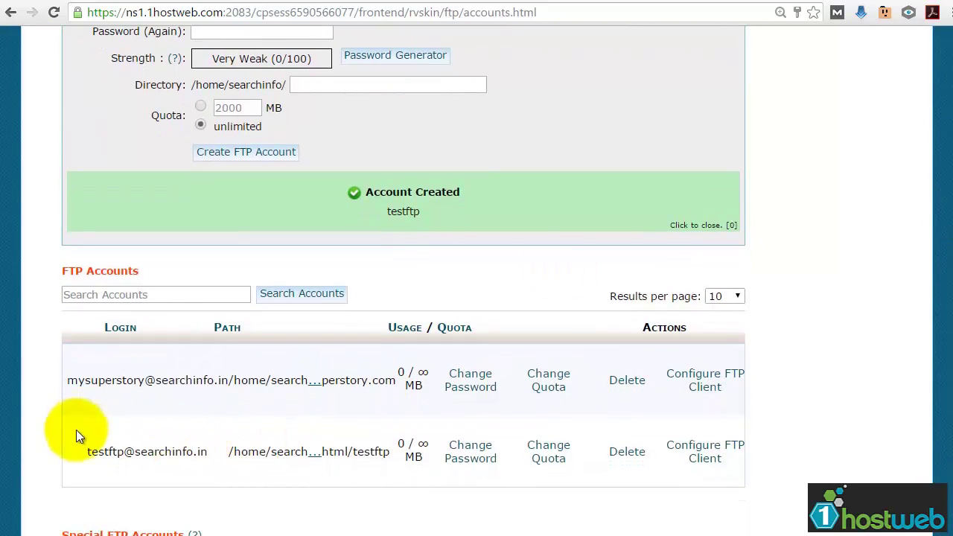
left_click_drag(76, 430, 736, 417)
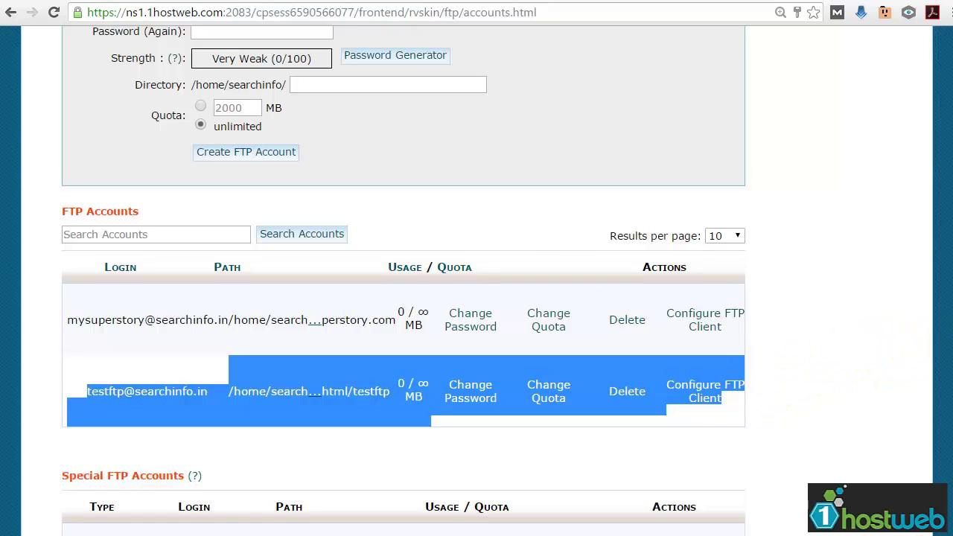
- Switch to FileZilla, connect to host 23.238.16.91 on port 21 with the prefilled FTP credentials, and accept the server certificate
left_click(942, 333)
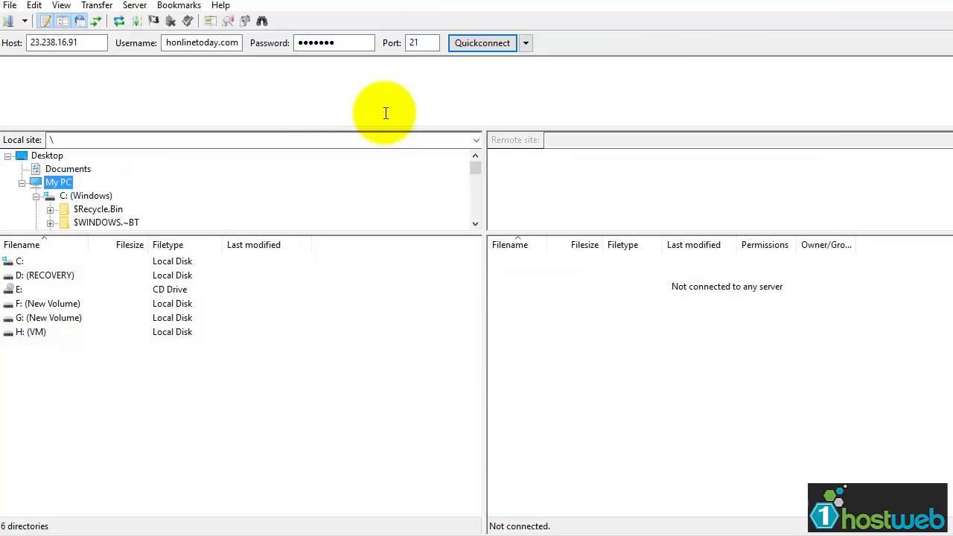
mouse_move(87, 42)
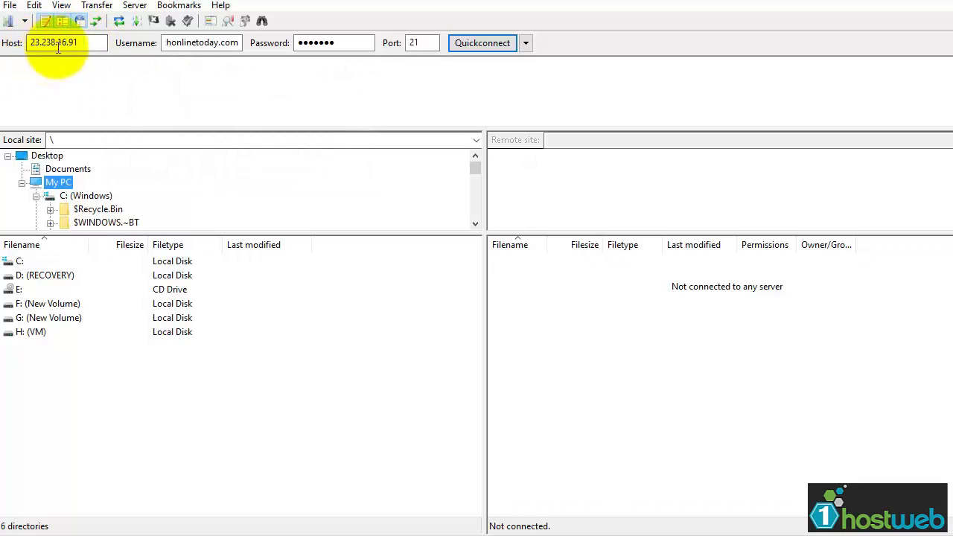
left_click(167, 42)
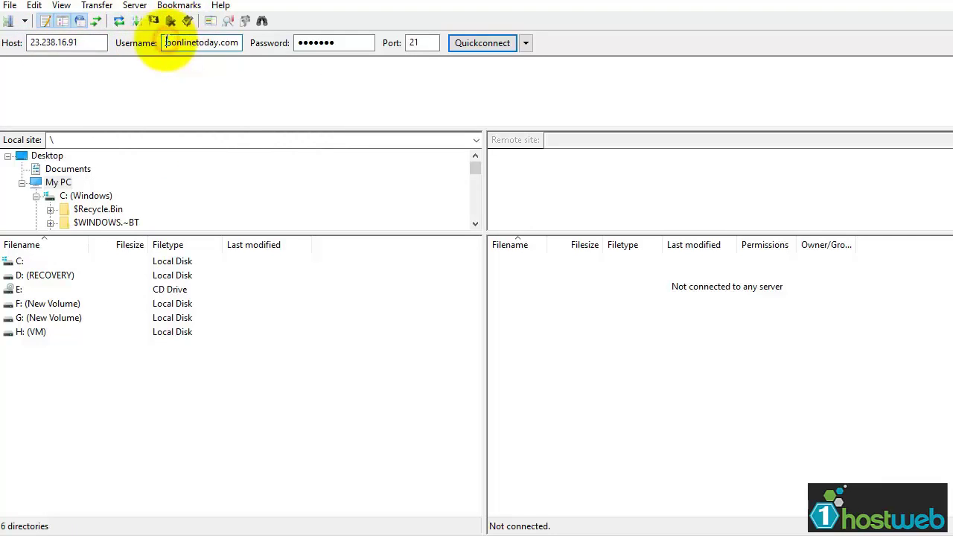
left_click_drag(167, 42, 115, 38)
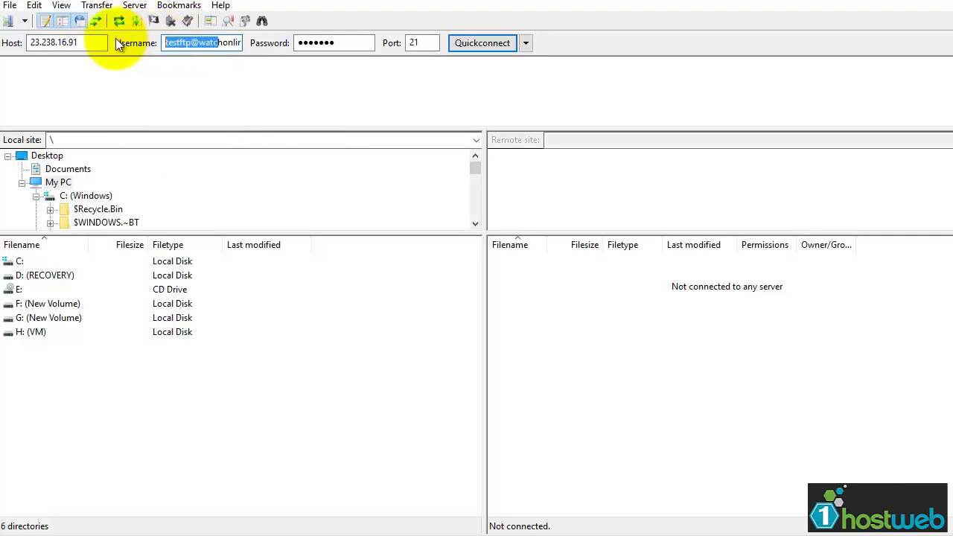
left_click(226, 42)
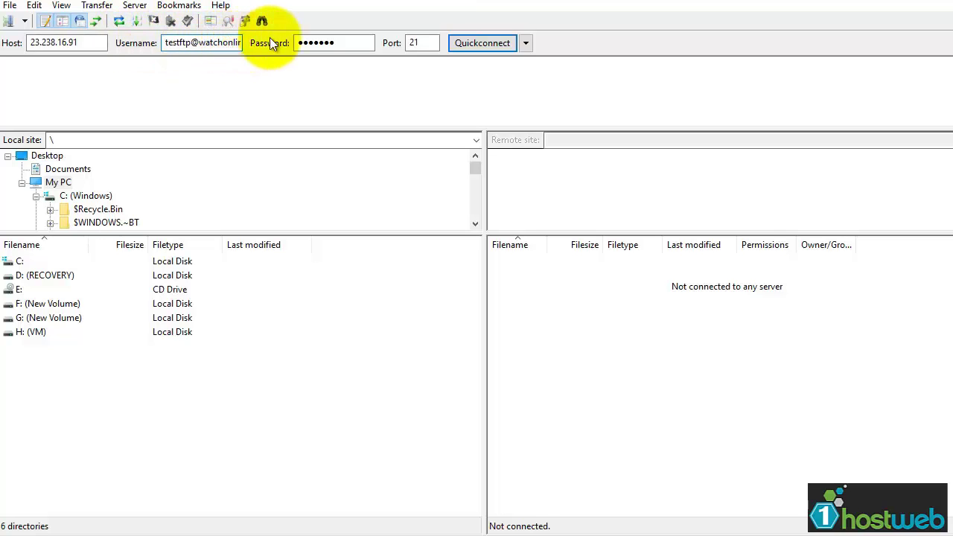
left_click(352, 42)
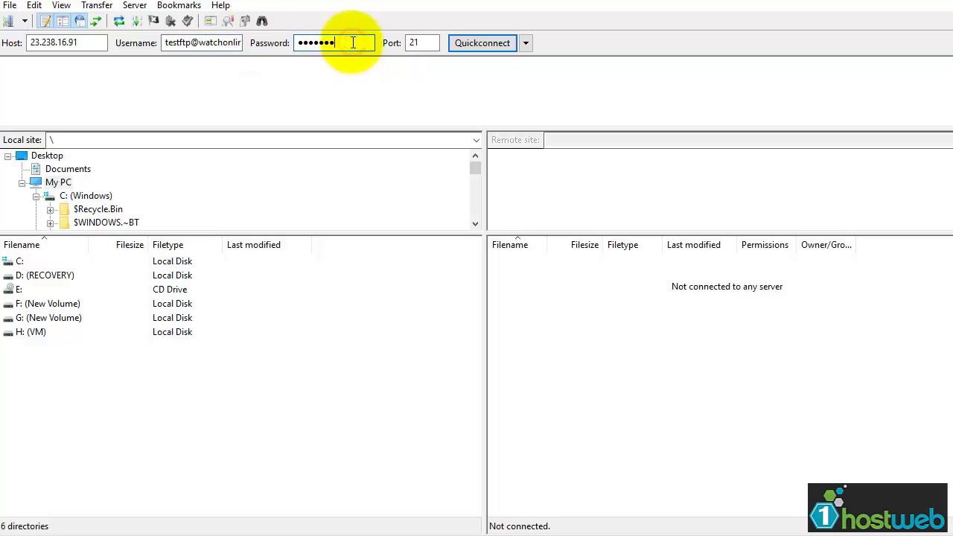
left_click(423, 42)
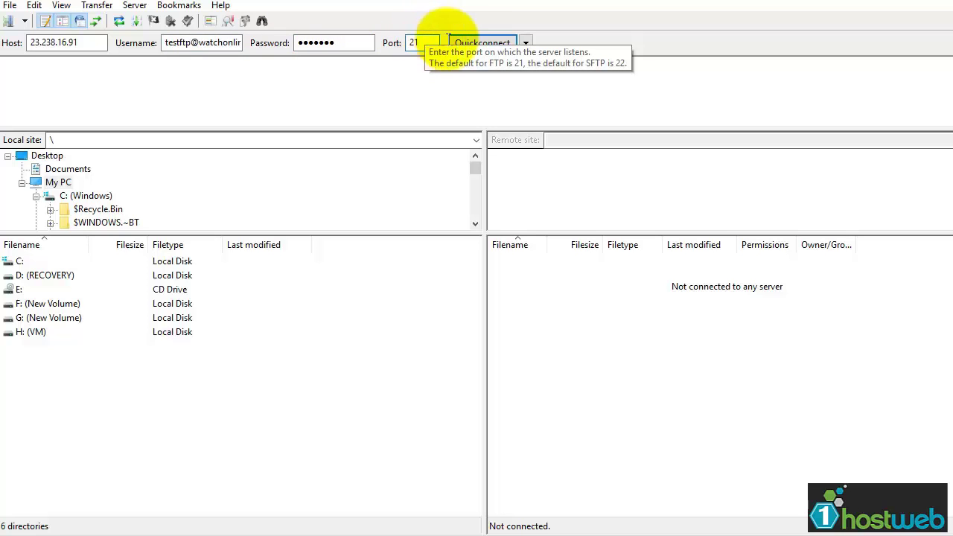
left_click(482, 44)
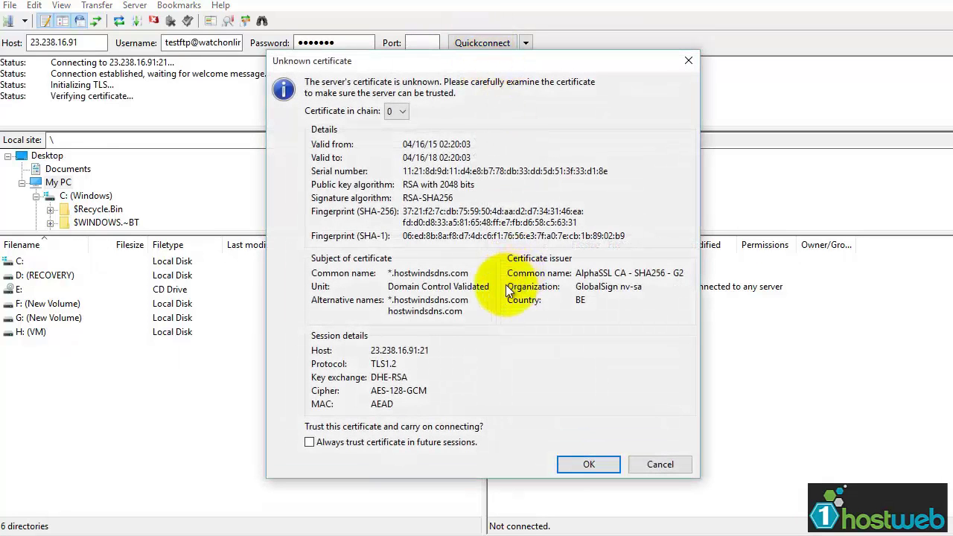
left_click(585, 465)
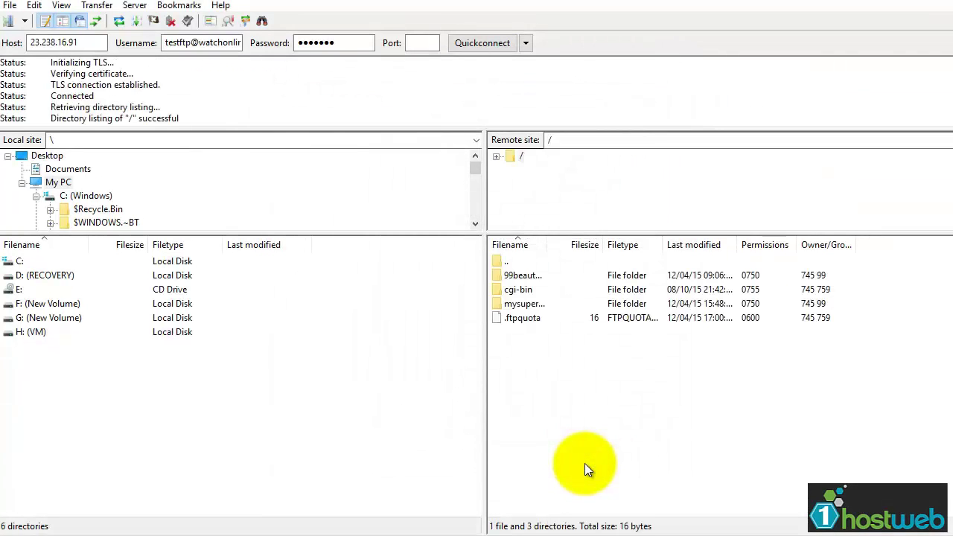